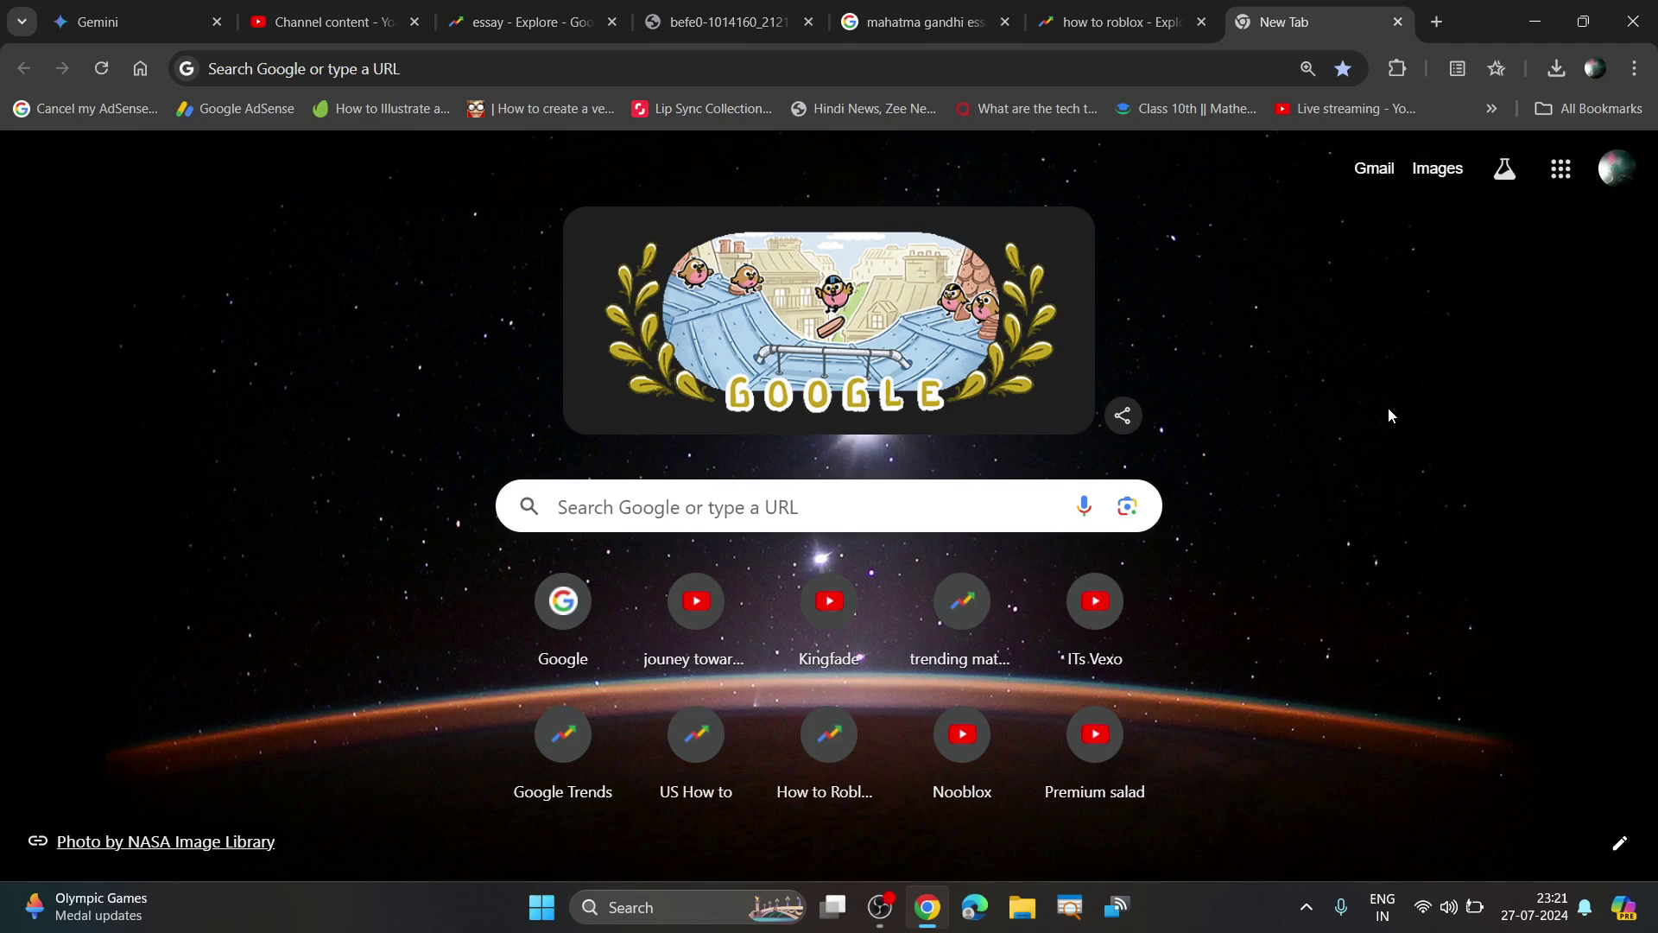
Go to roblox.com/home from Chrome's address bar
left_click(420, 68)
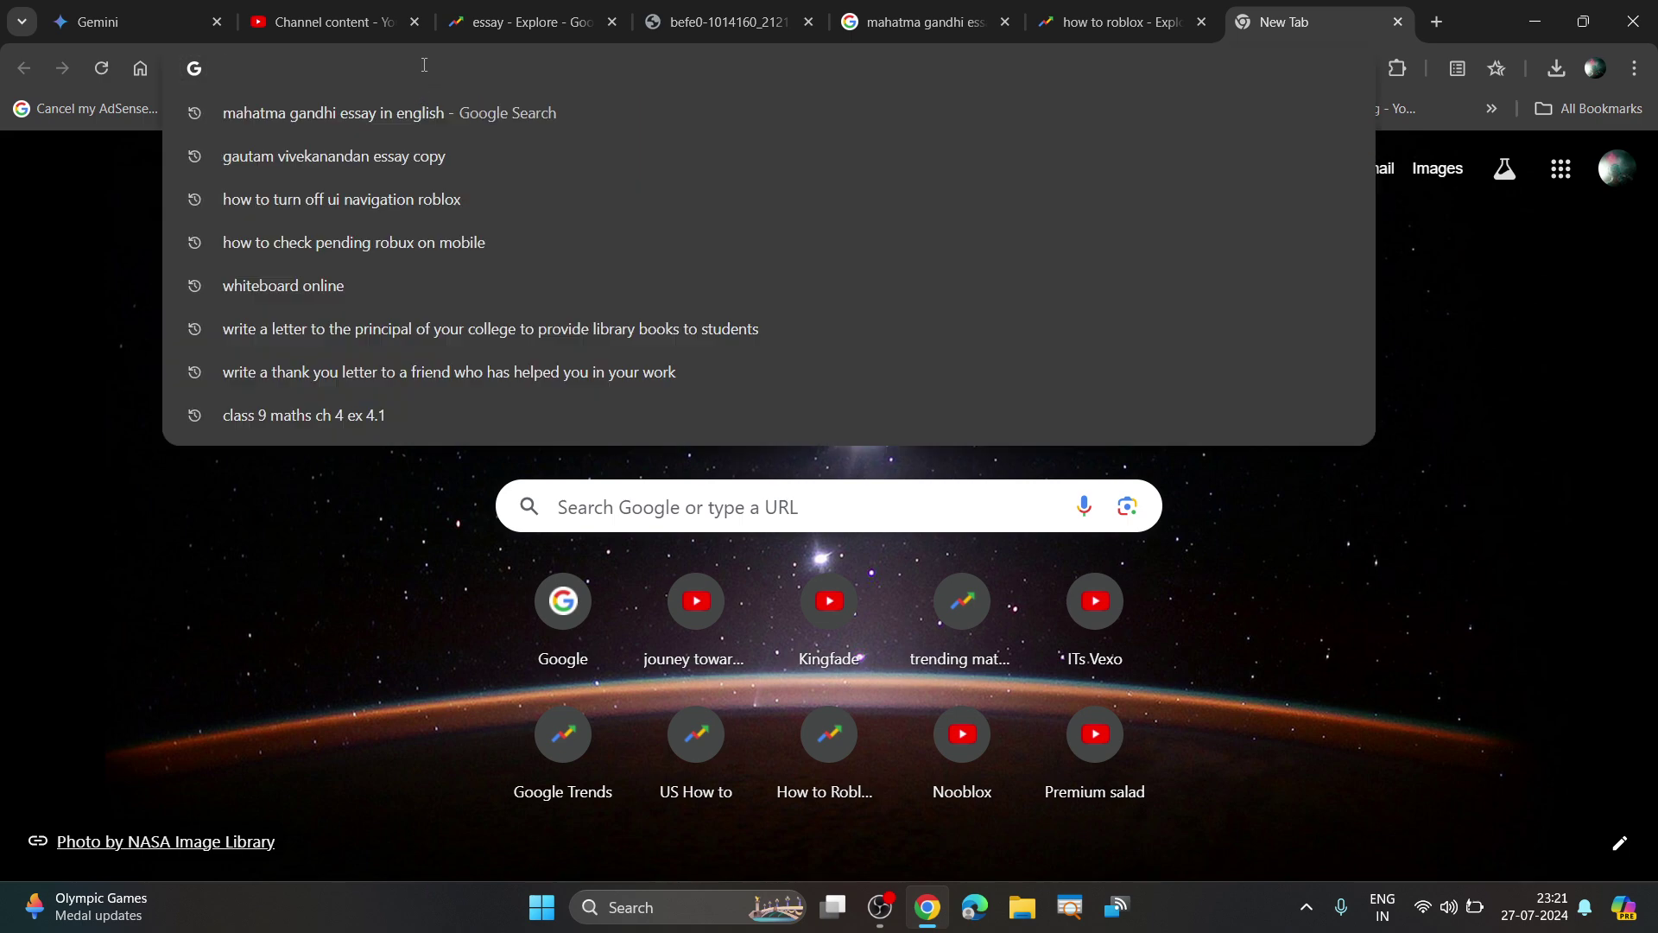
type("ro")
key("Return")
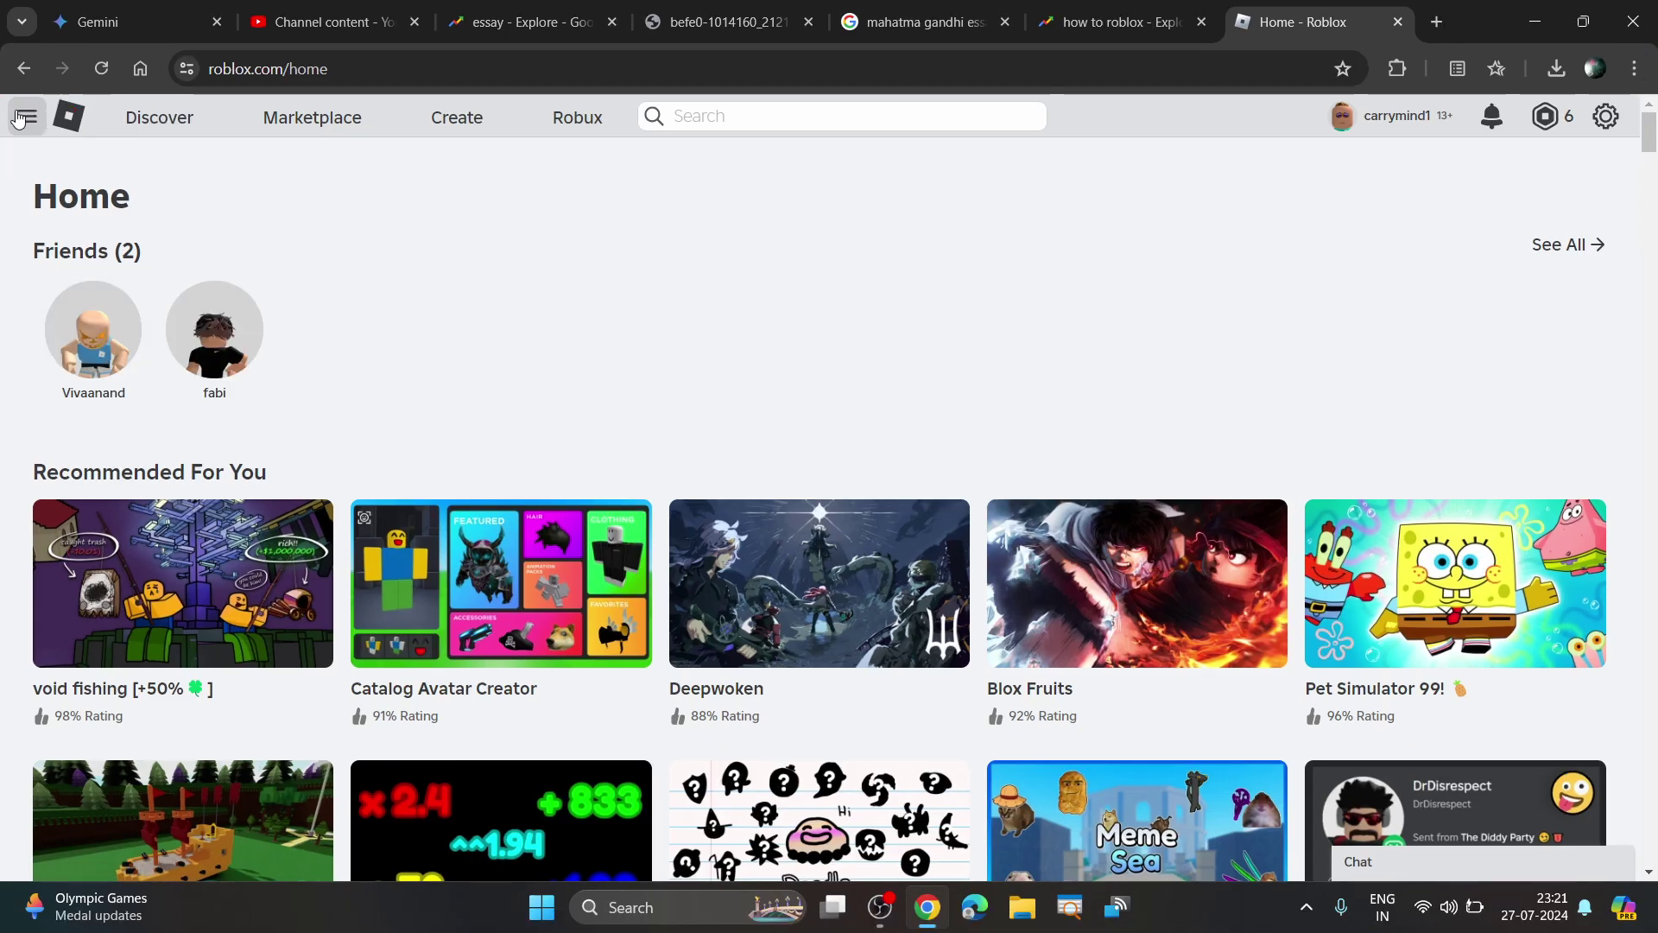
Open the Avatar Editor and list the Face accessories under Accessories
left_click(24, 117)
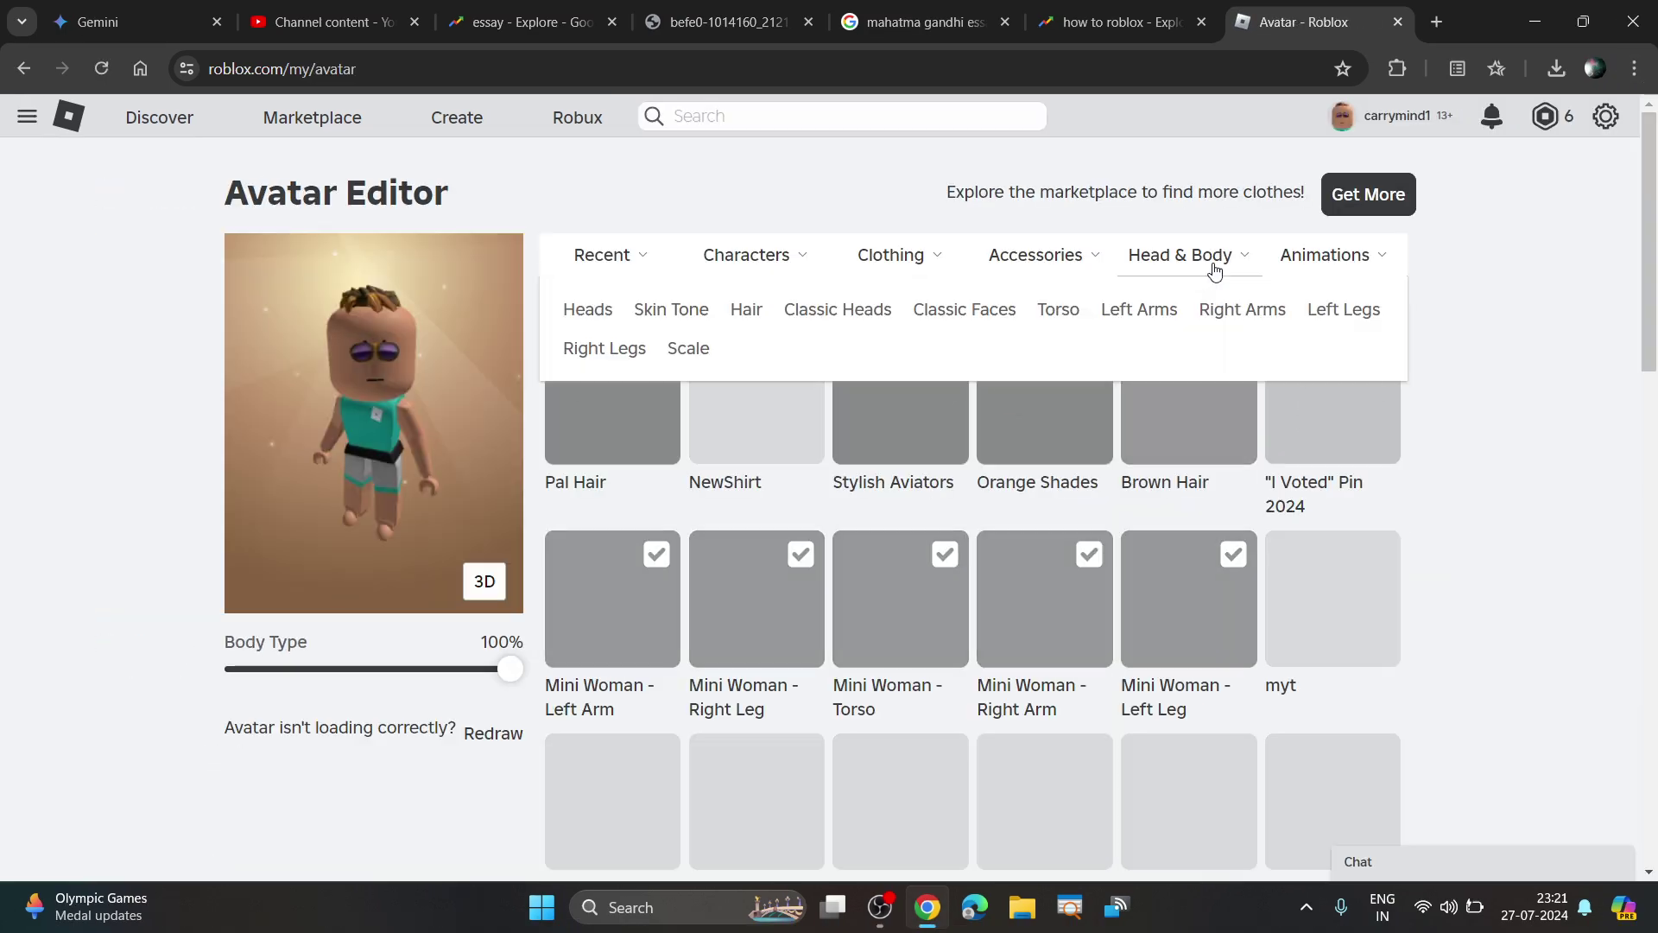
left_click(1035, 254)
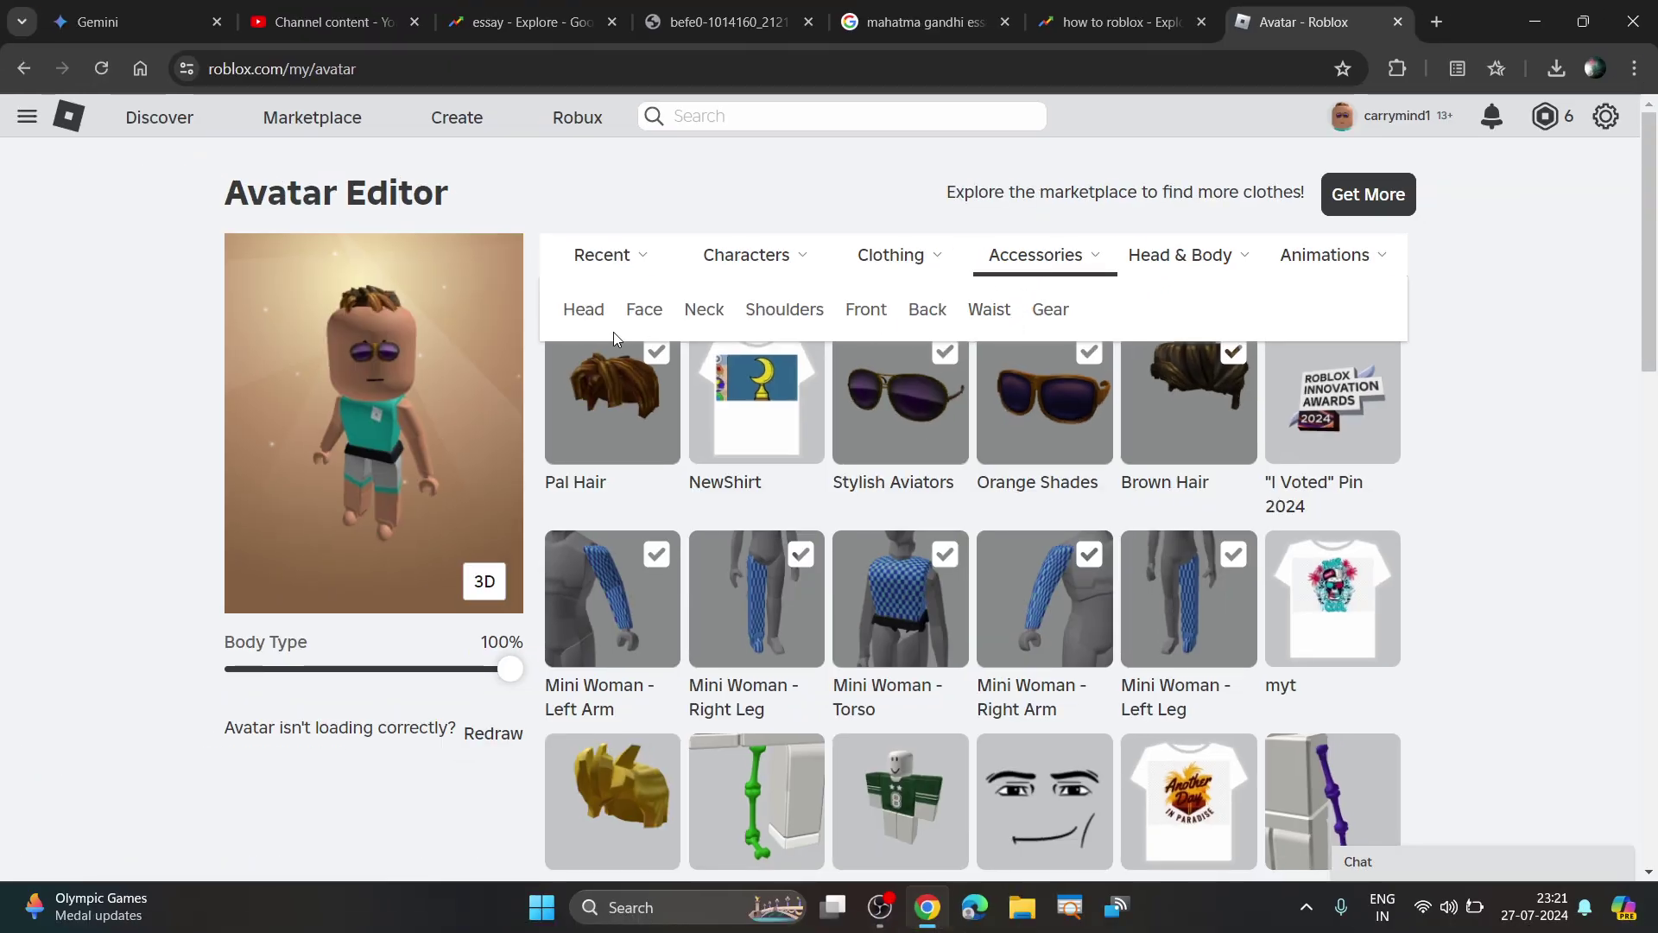
left_click(644, 309)
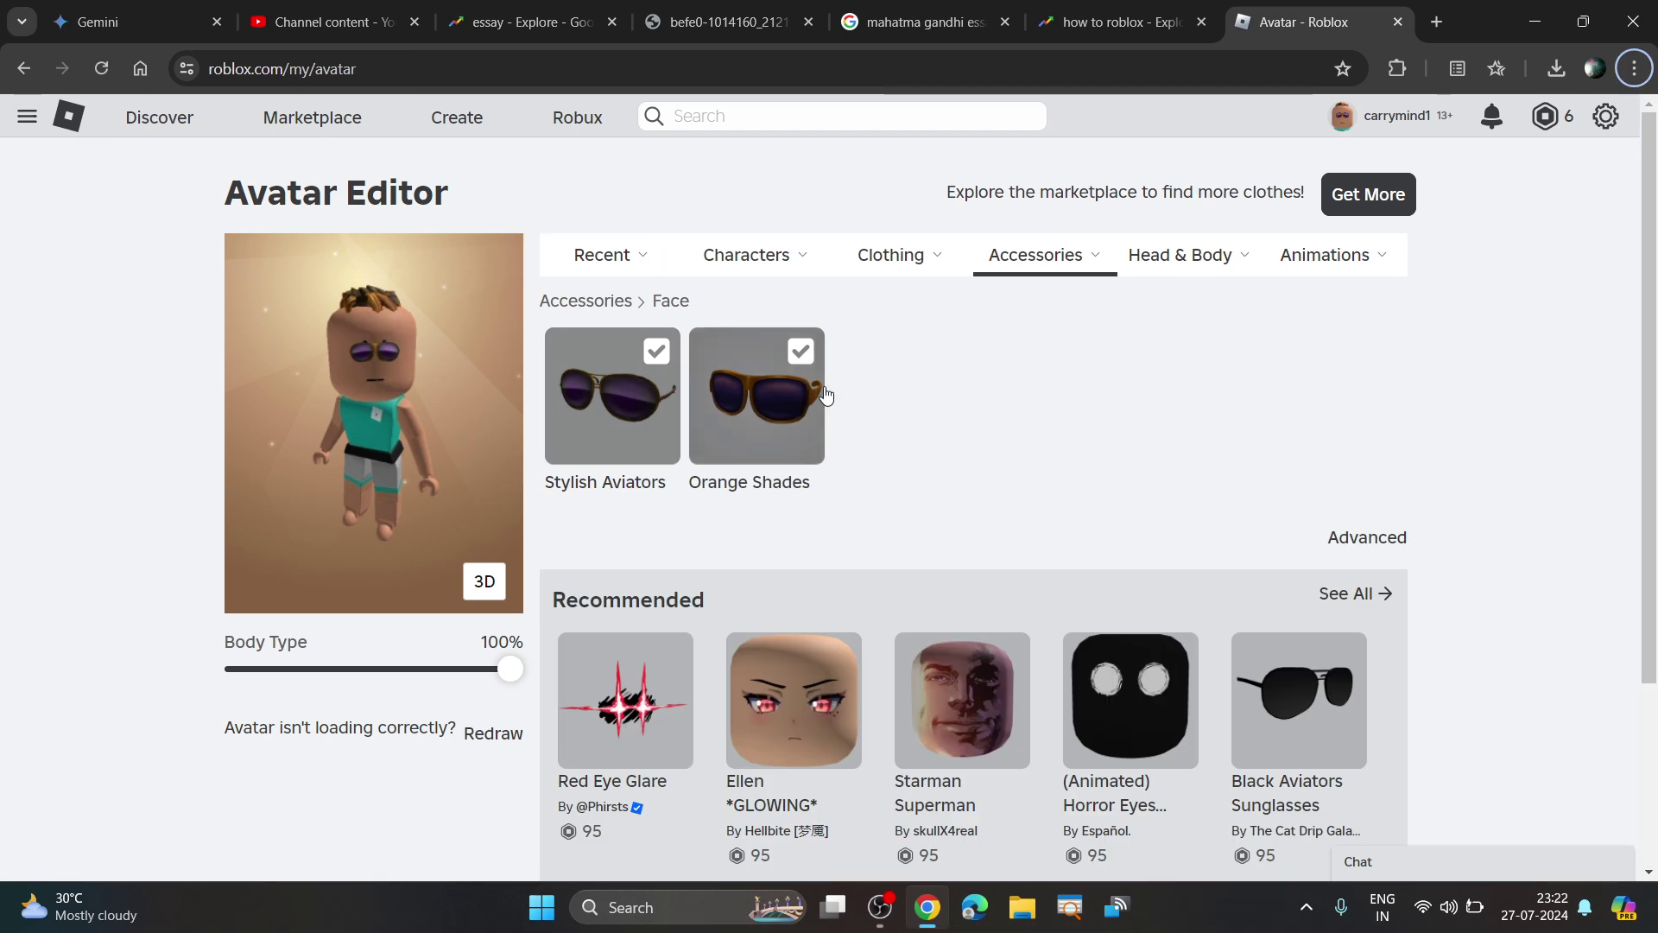
Unequip Orange Shades, wear Stylish Aviators, and copy the Orange Shades link address
left_click(826, 393)
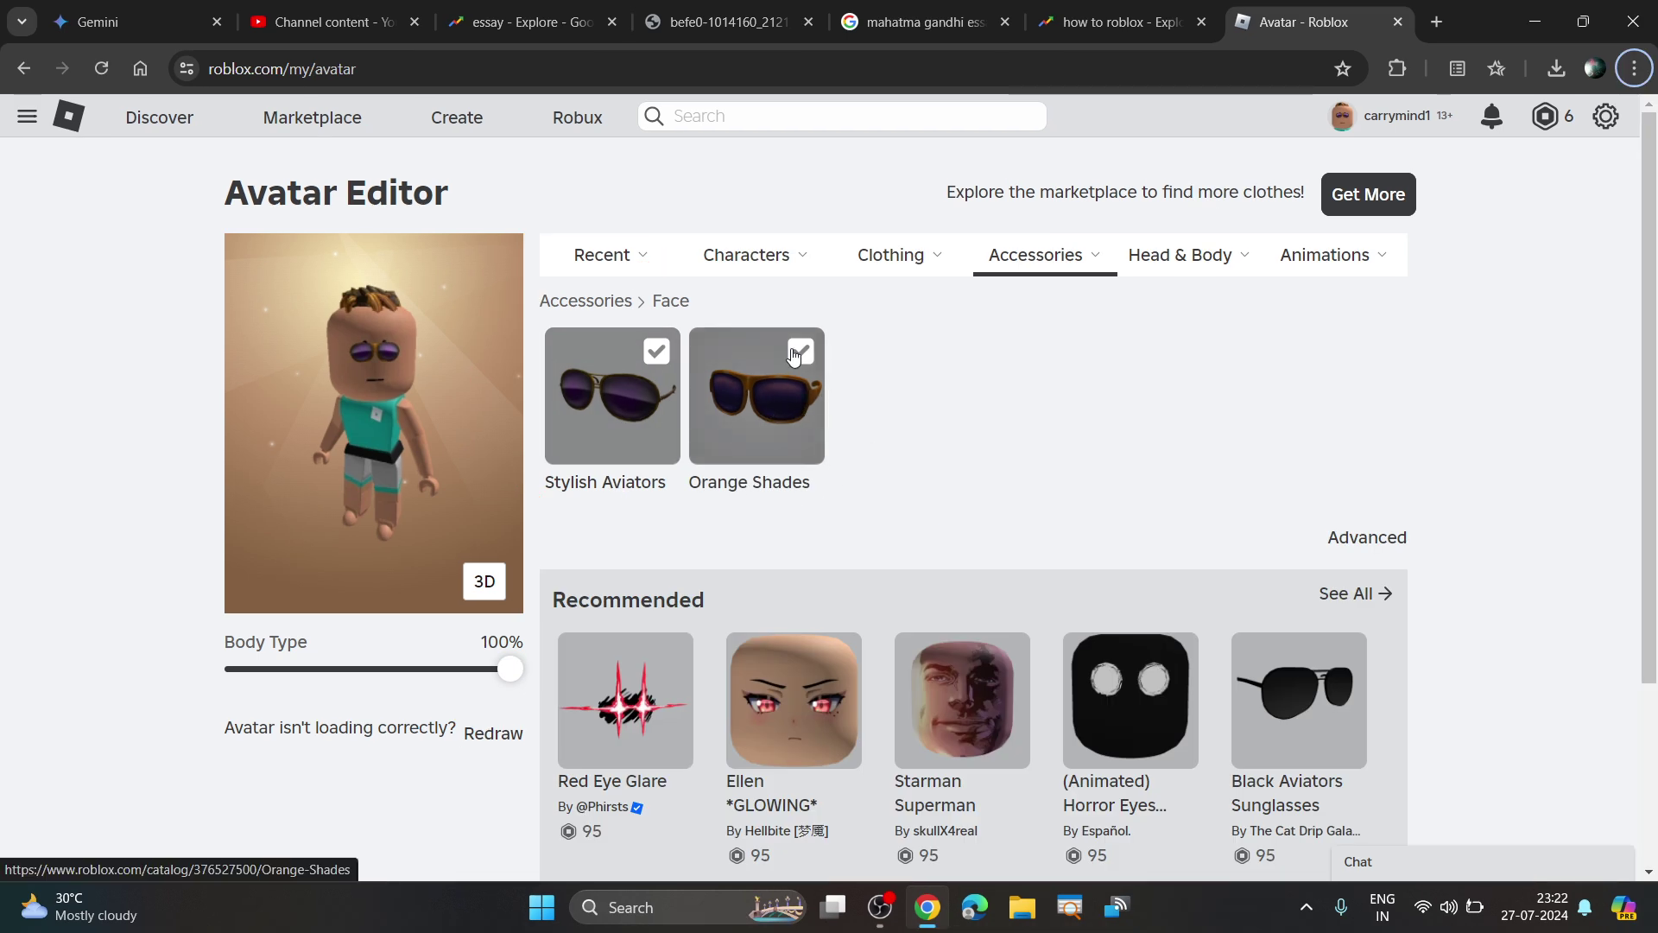
left_click(621, 388)
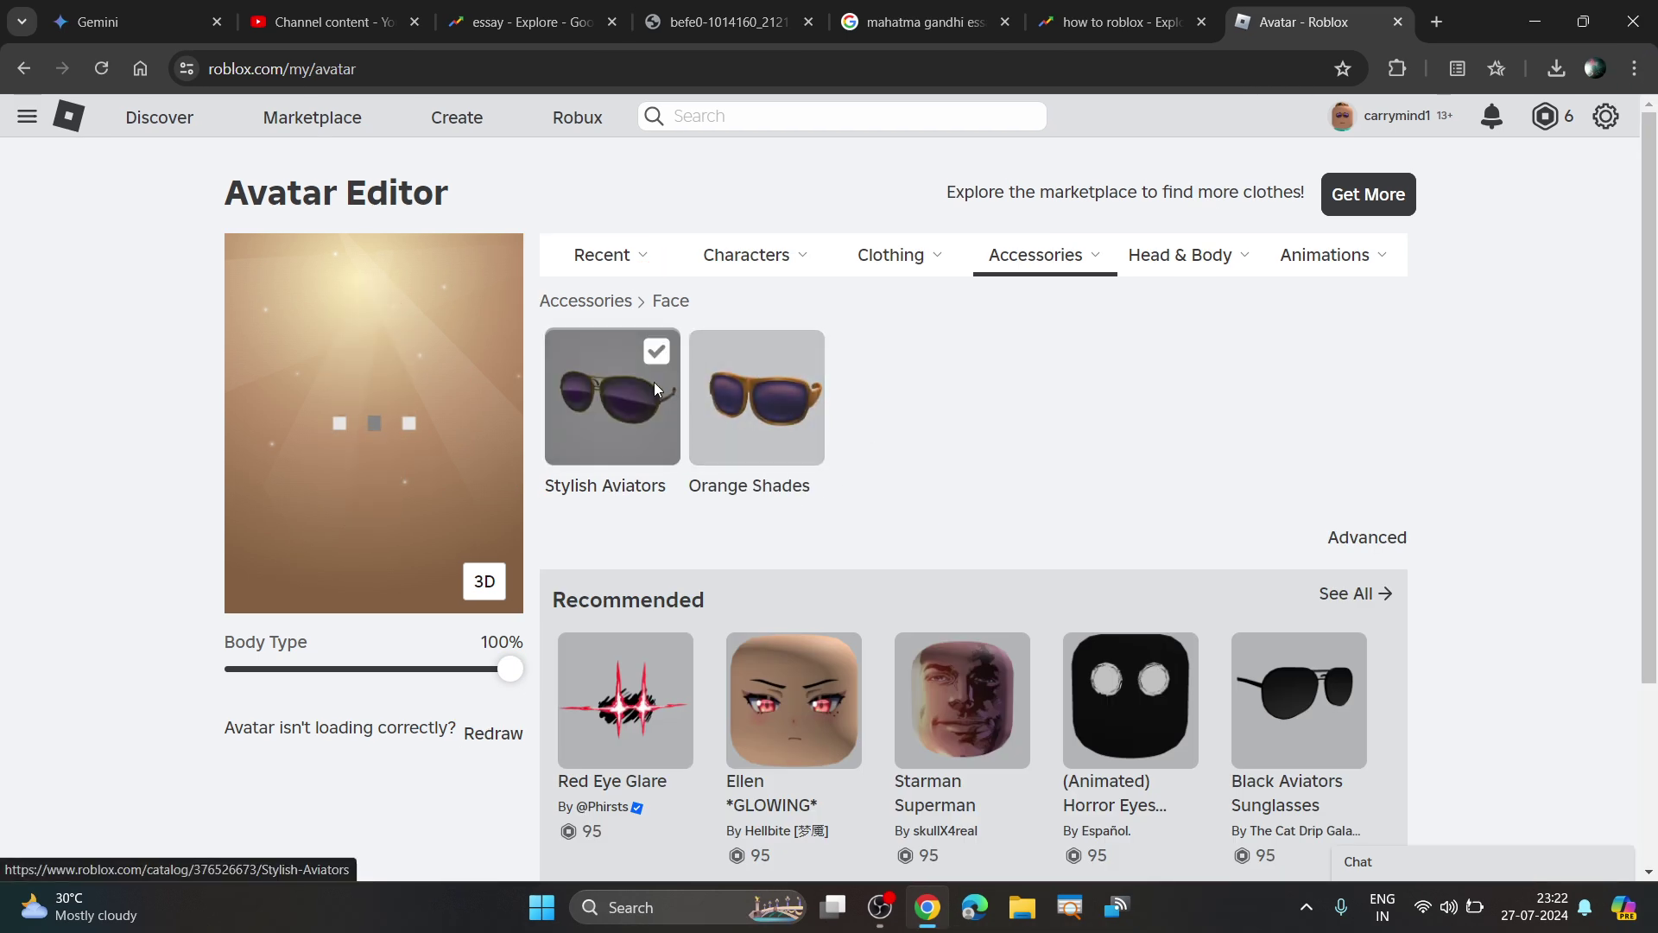
left_click(739, 387)
left_click(760, 398)
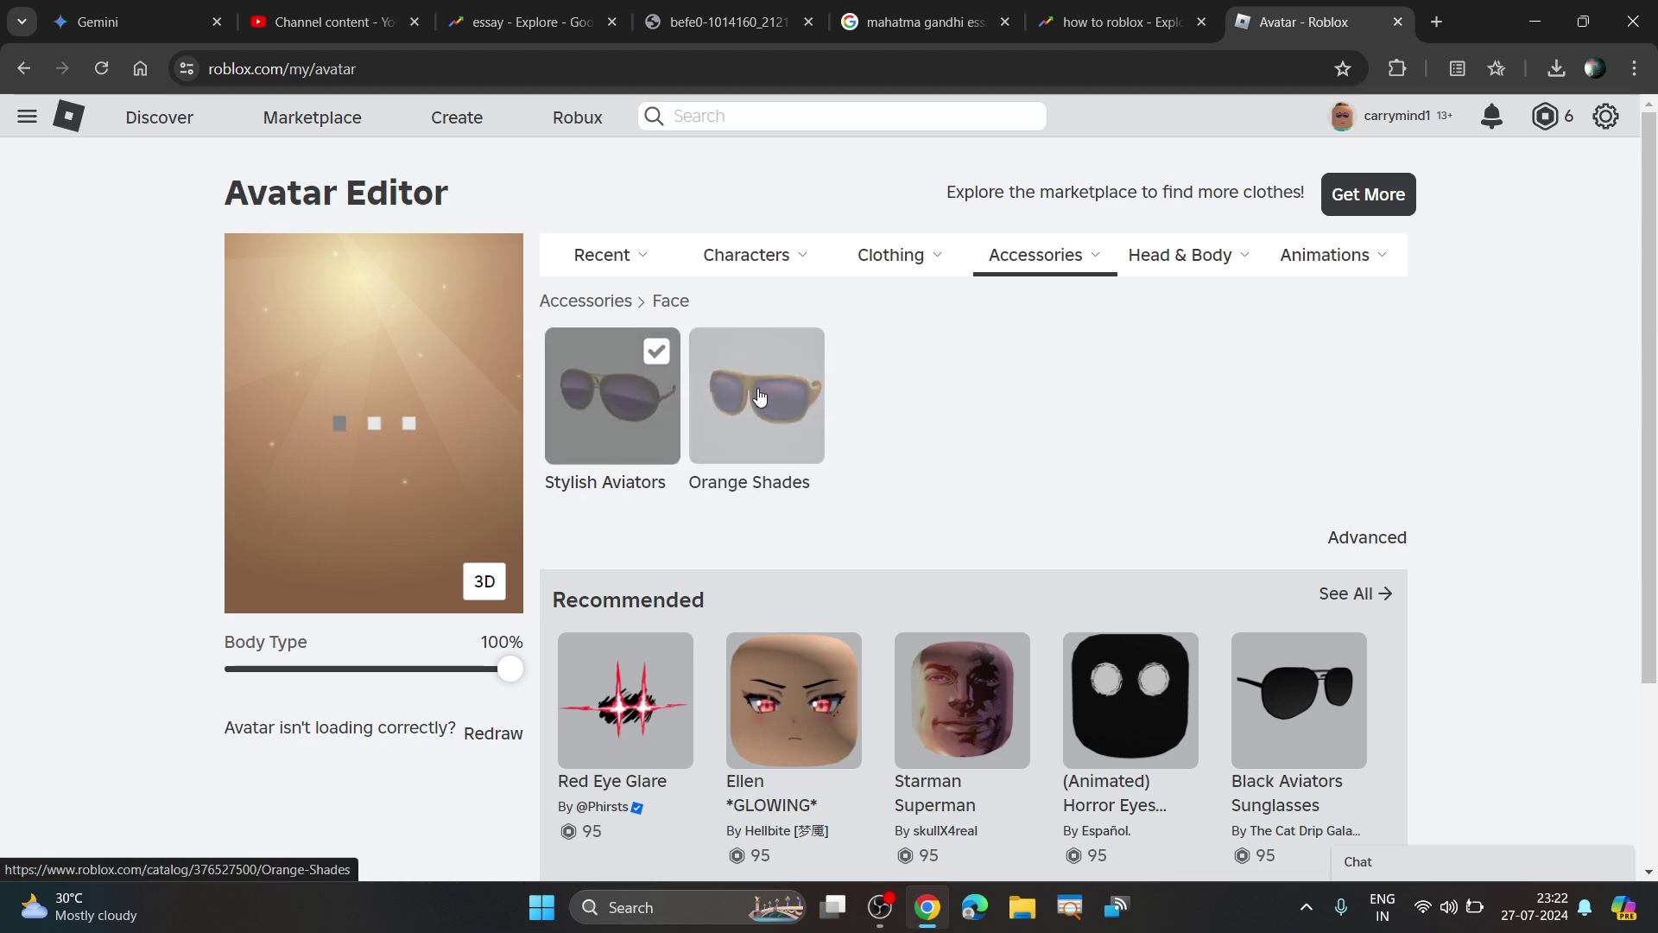
left_click(628, 409)
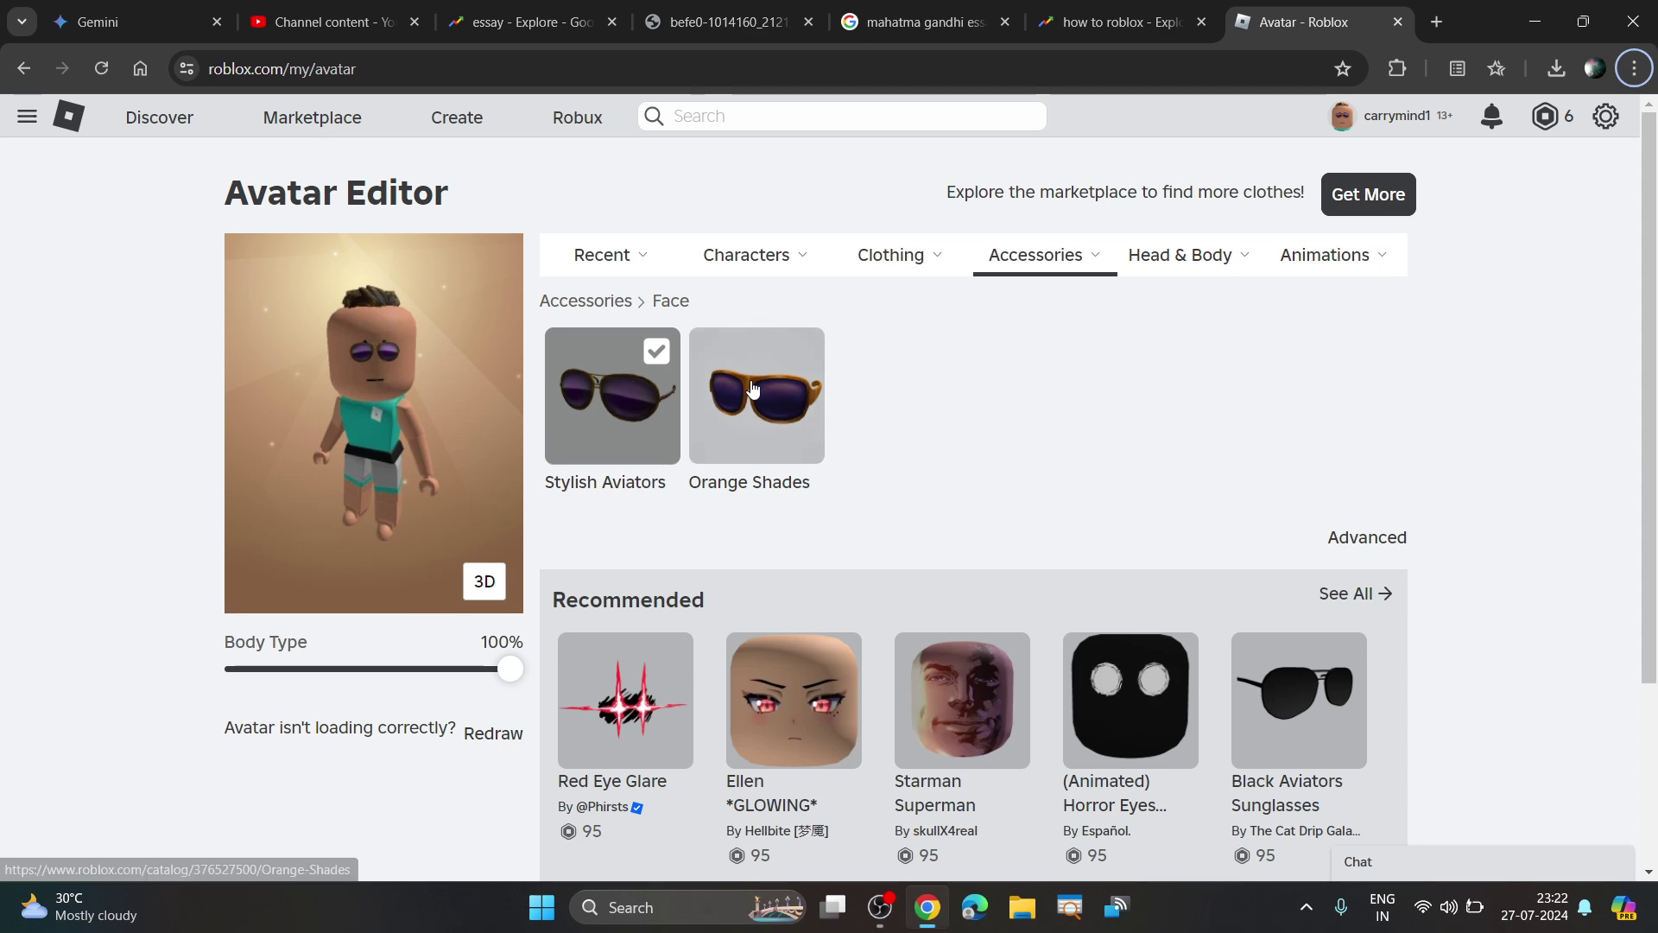
right_click(777, 402)
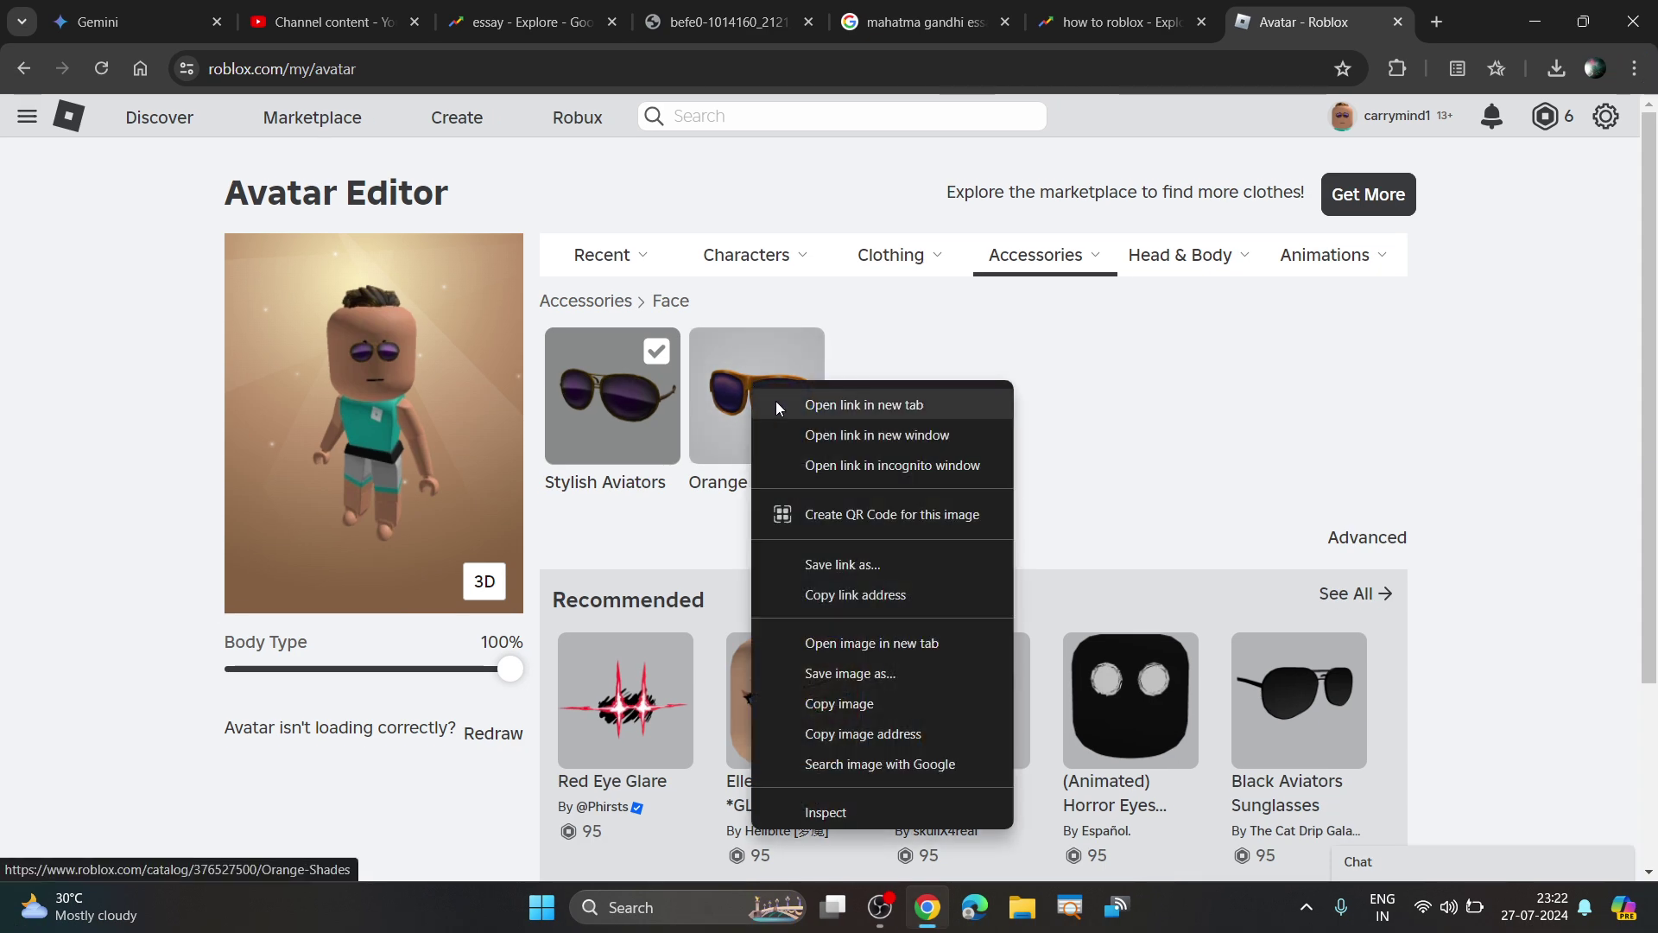
left_click(854, 599)
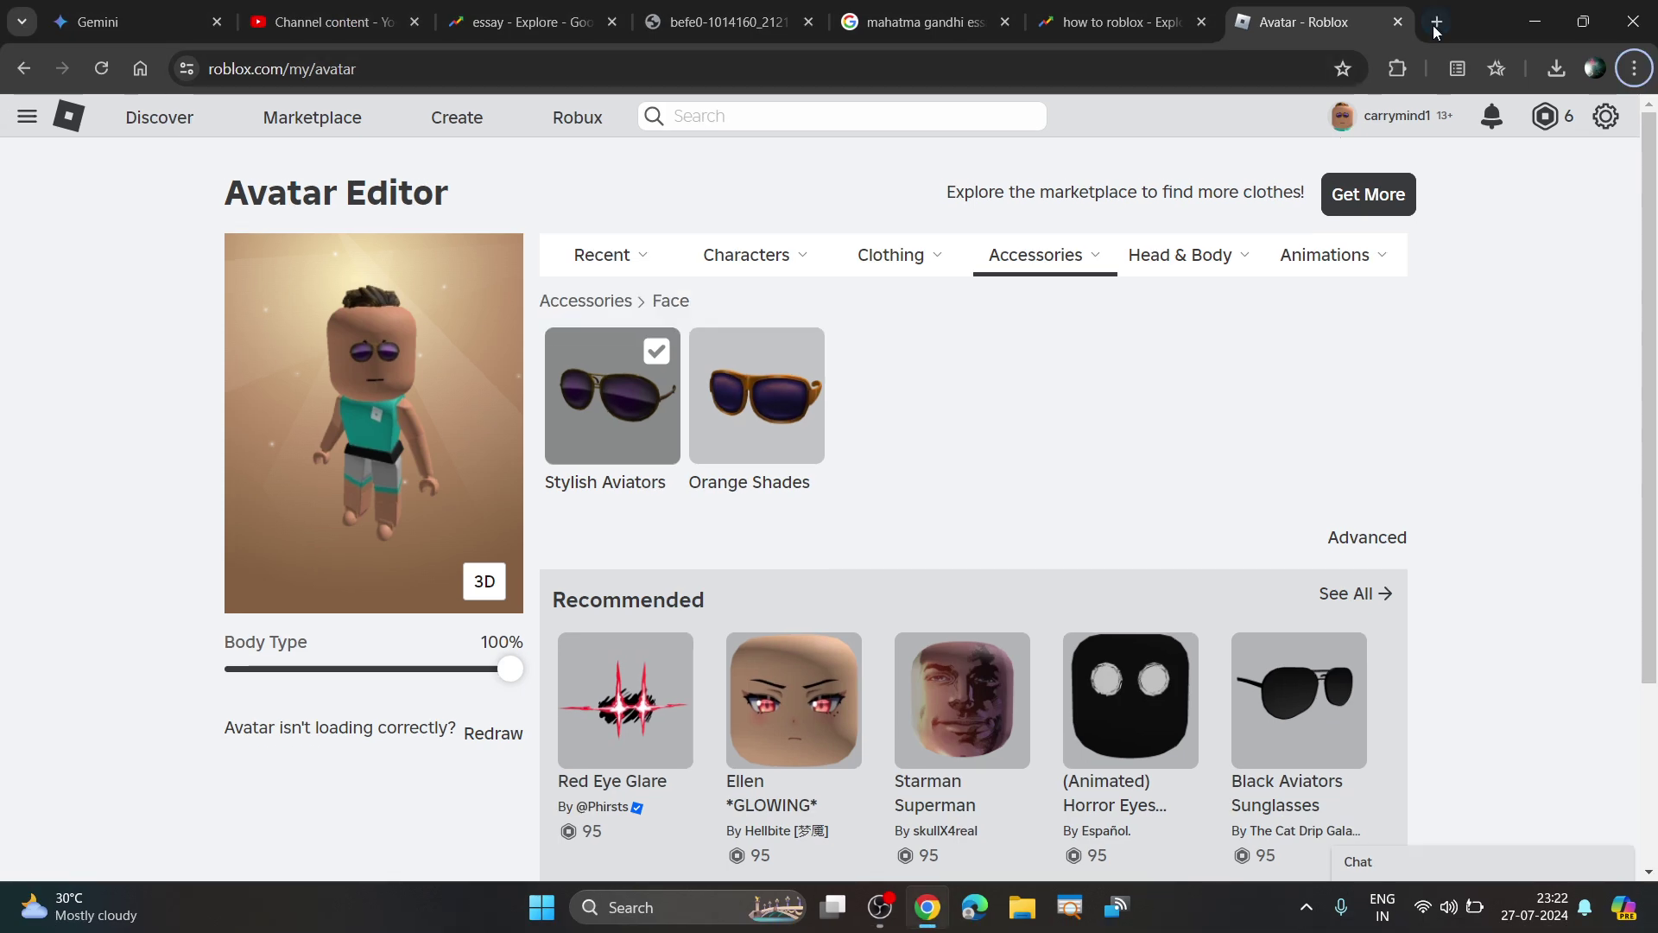
Paste the Orange Shades link into a new tab and select item ID 376527500
left_click(1438, 21)
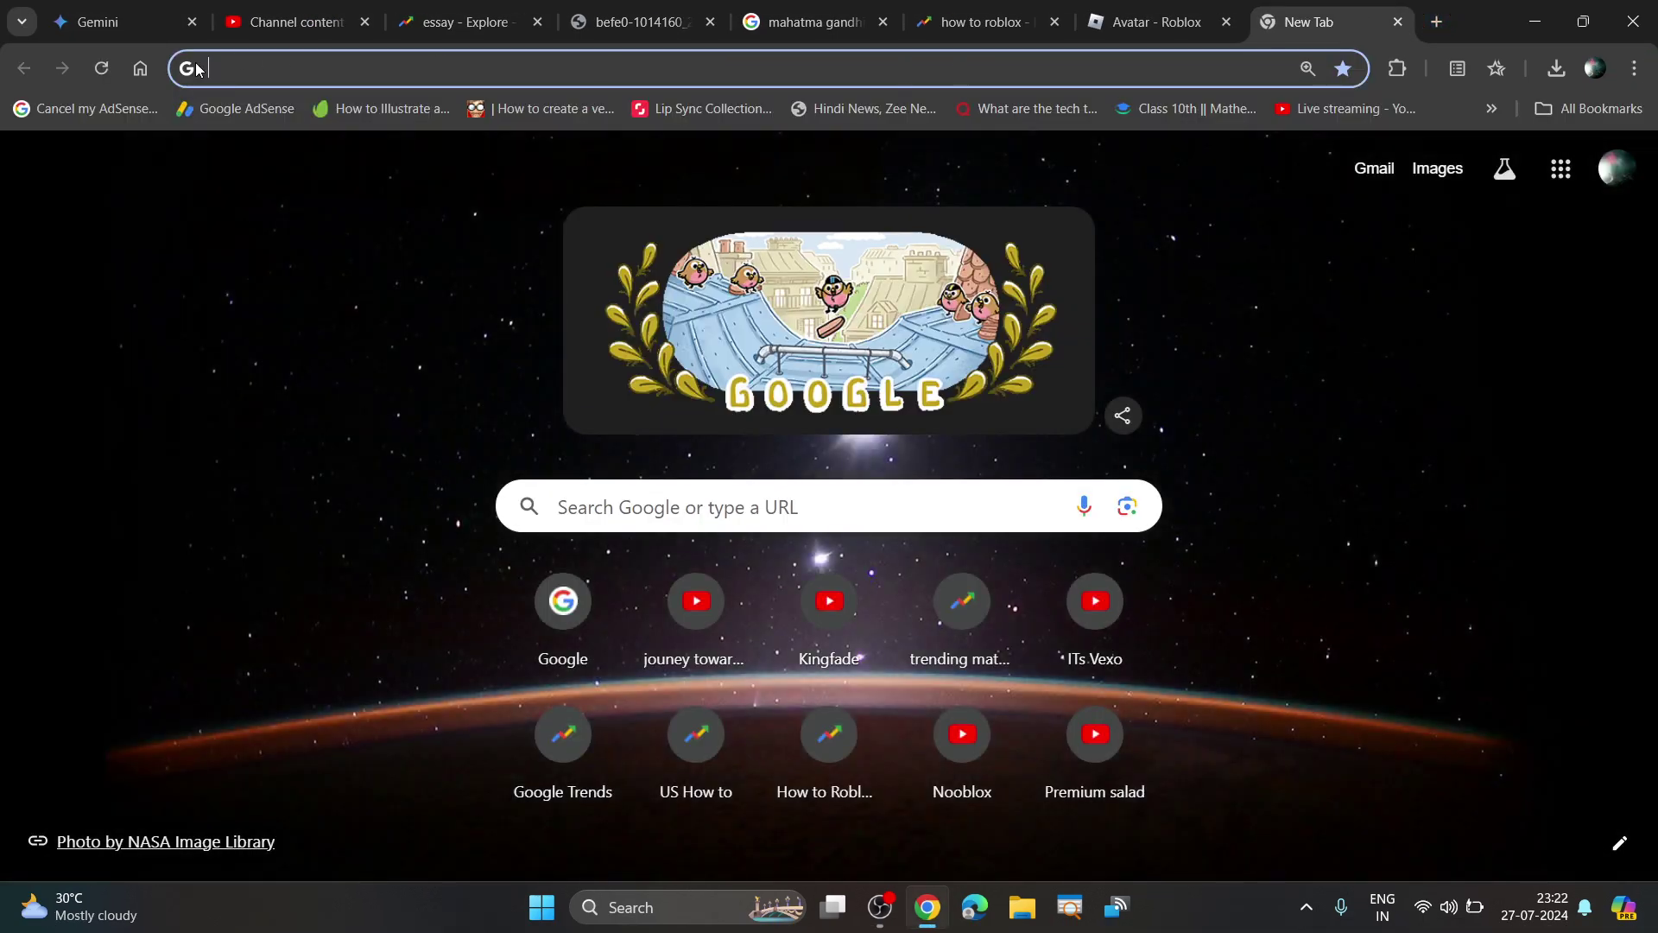
right_click(208, 64)
left_click(294, 243)
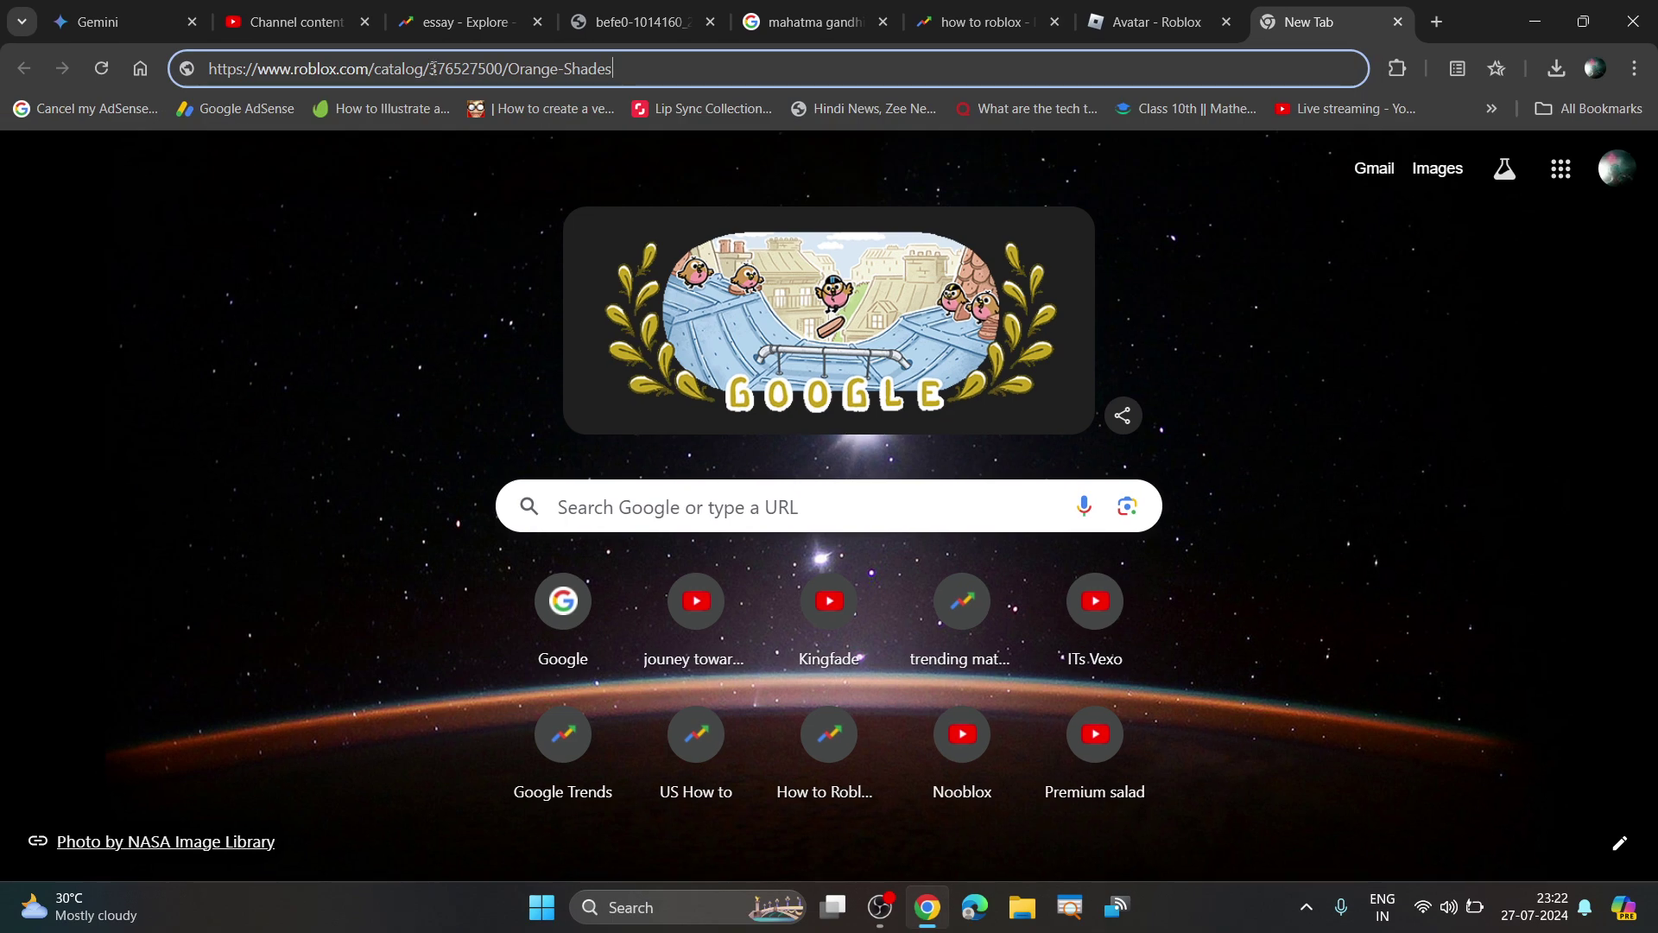
right_click(490, 69)
Copy ID 376527500, paste it as the third Advanced asset ID, and save
left_click(574, 222)
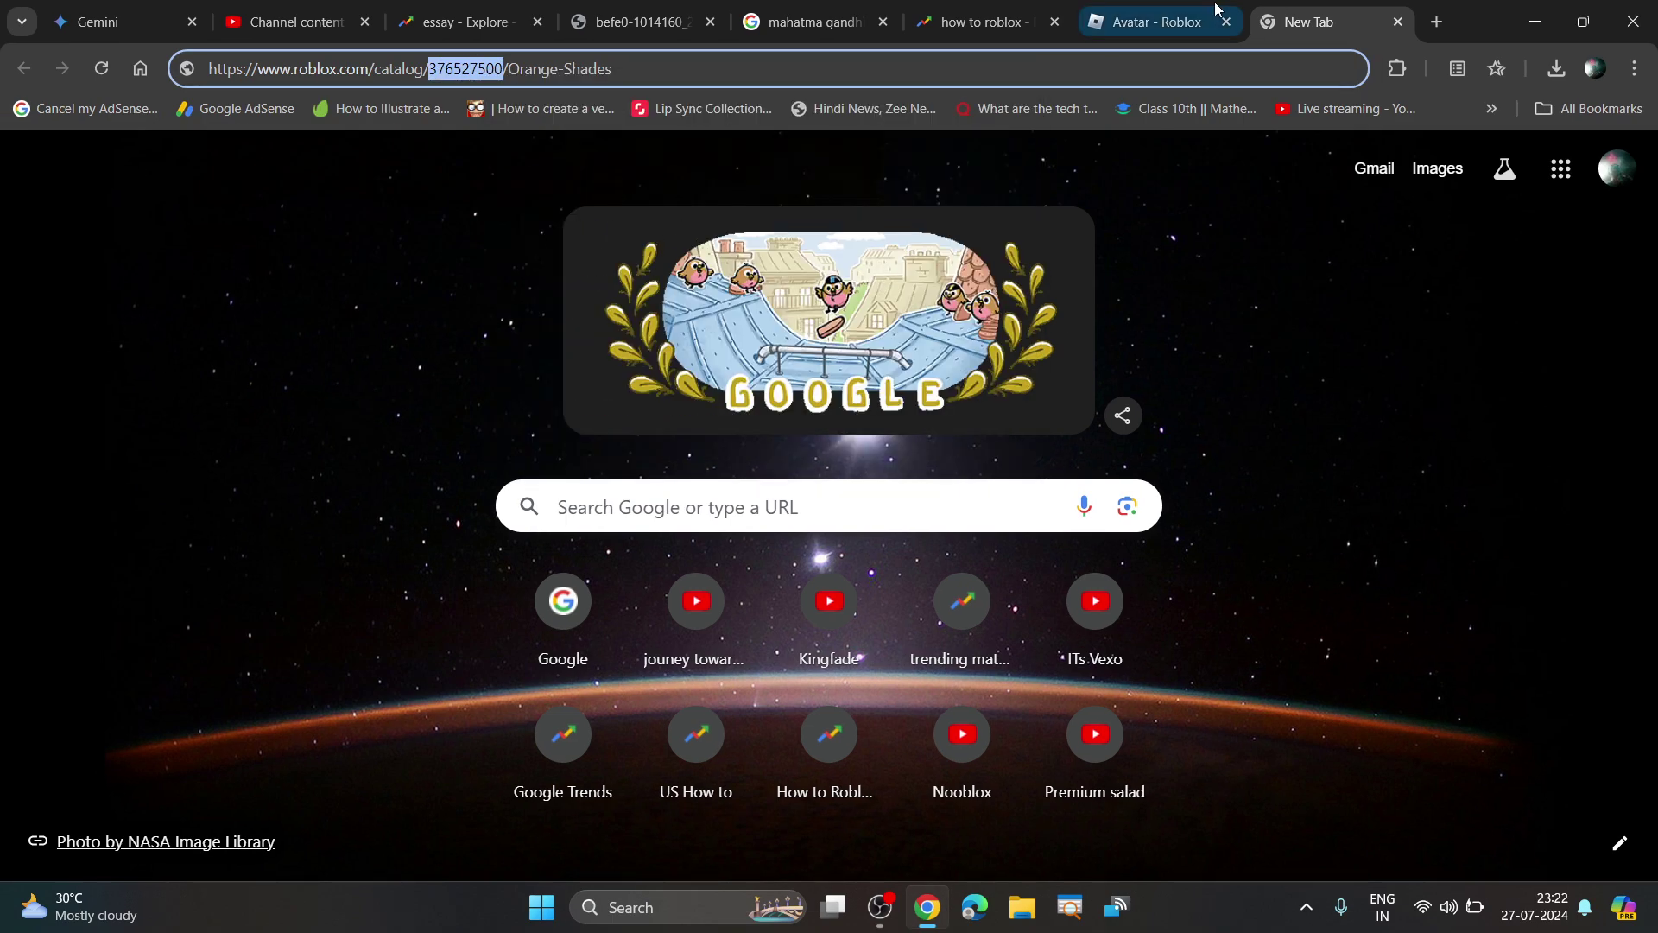
left_click(1157, 21)
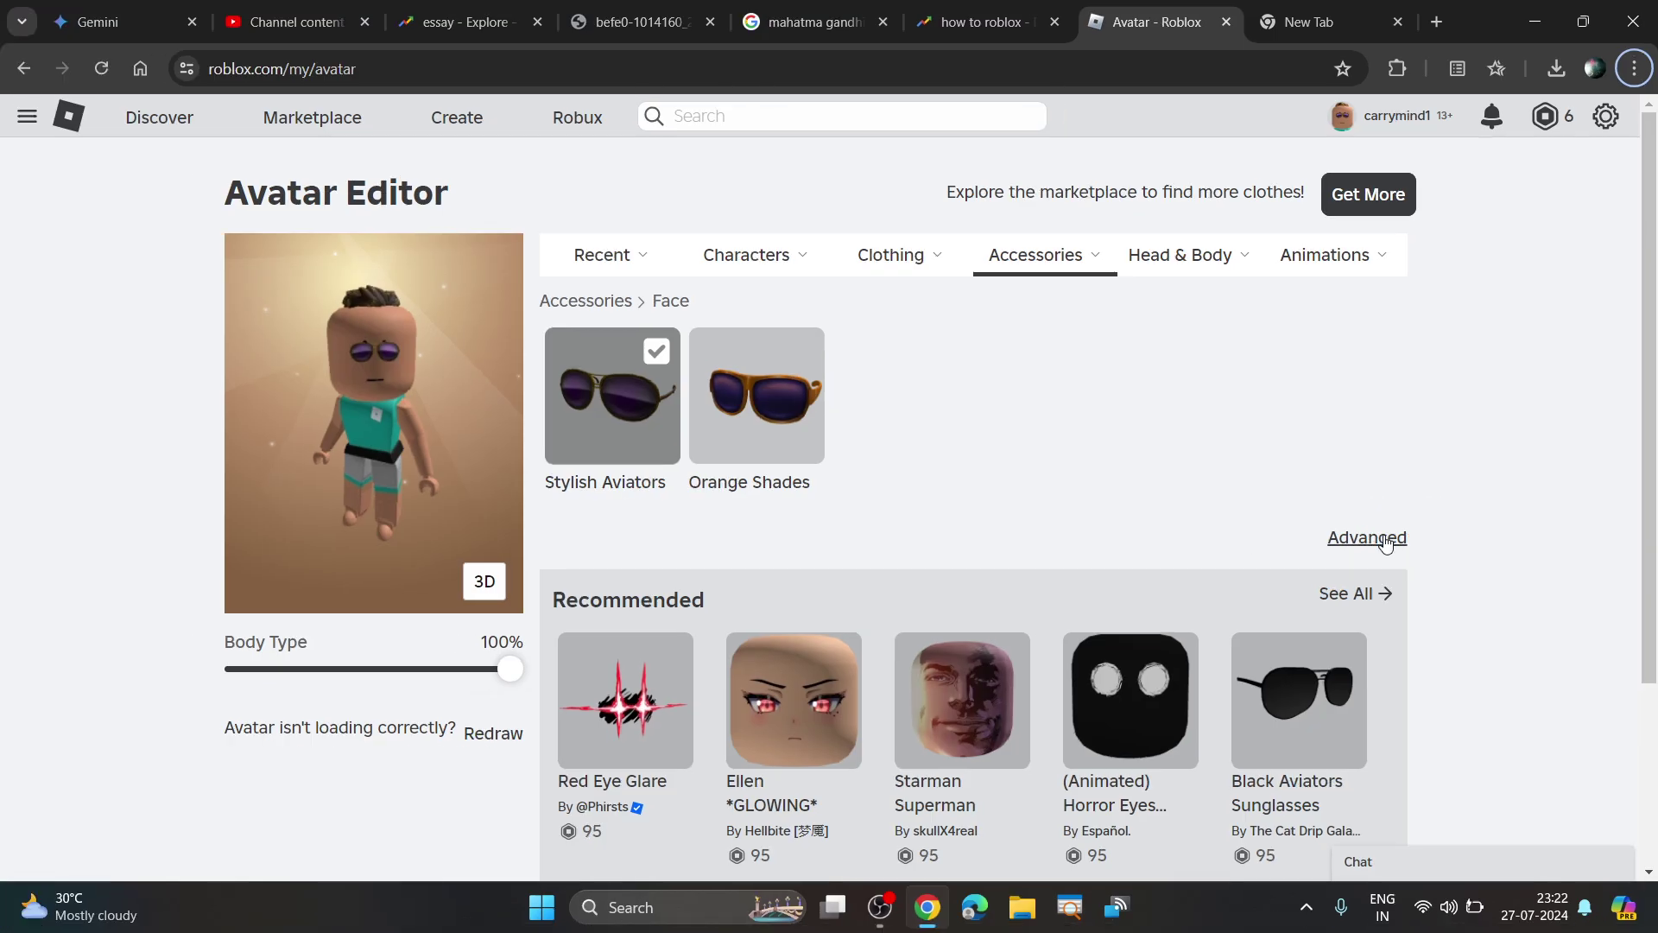
left_click(1362, 537)
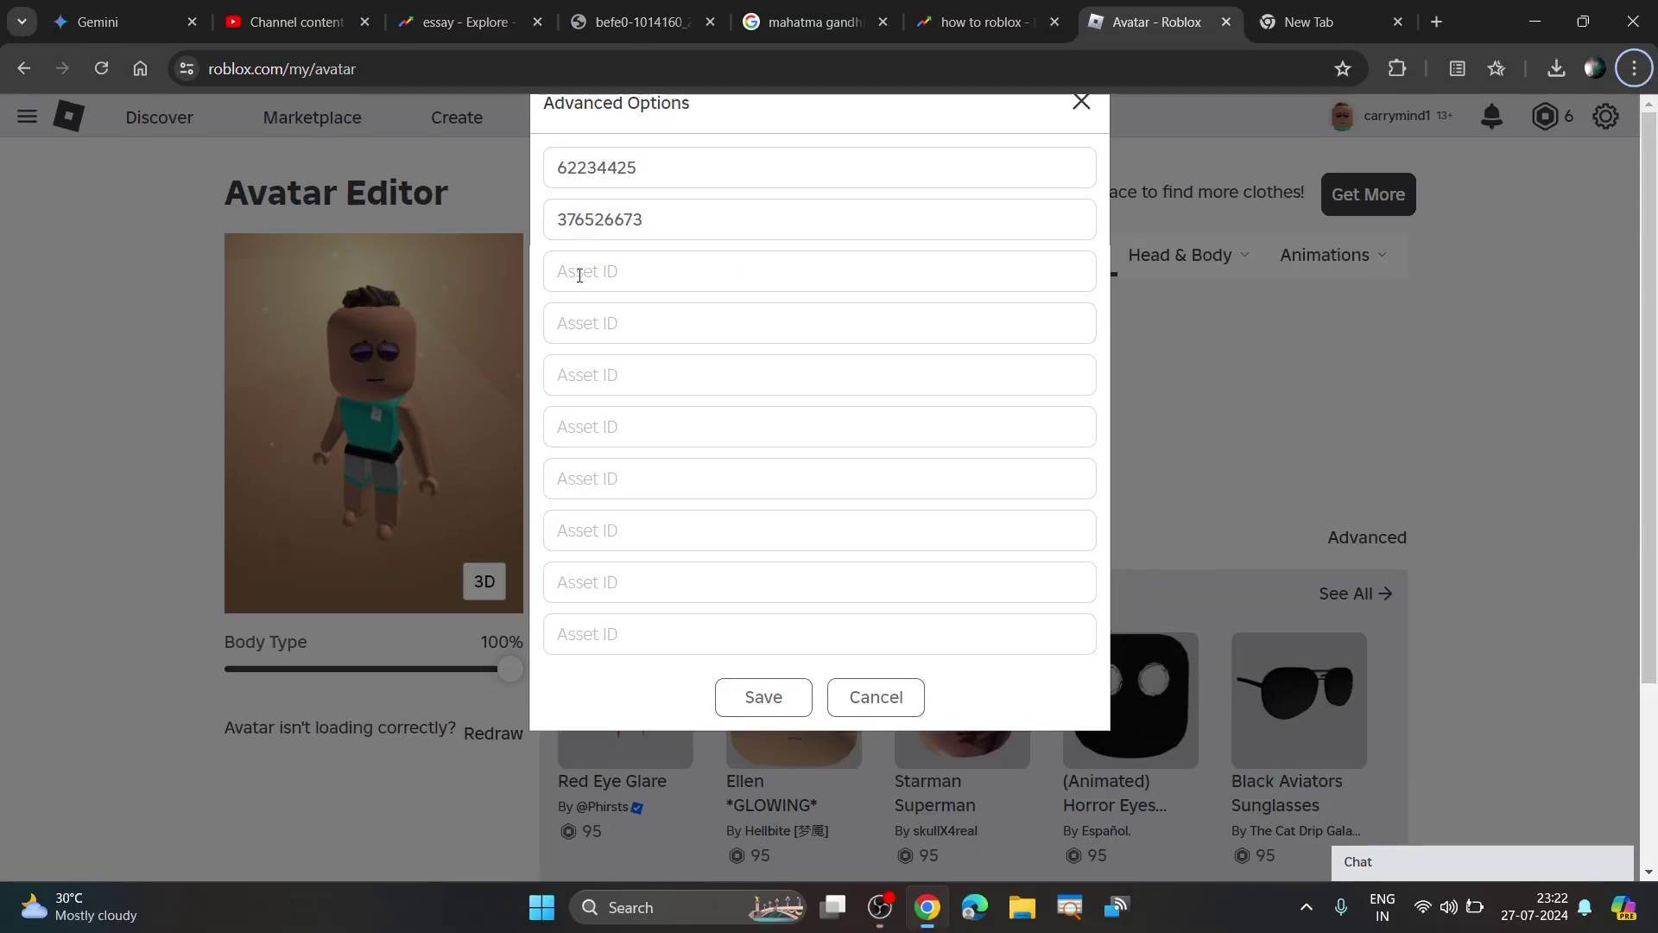
left_click(584, 273)
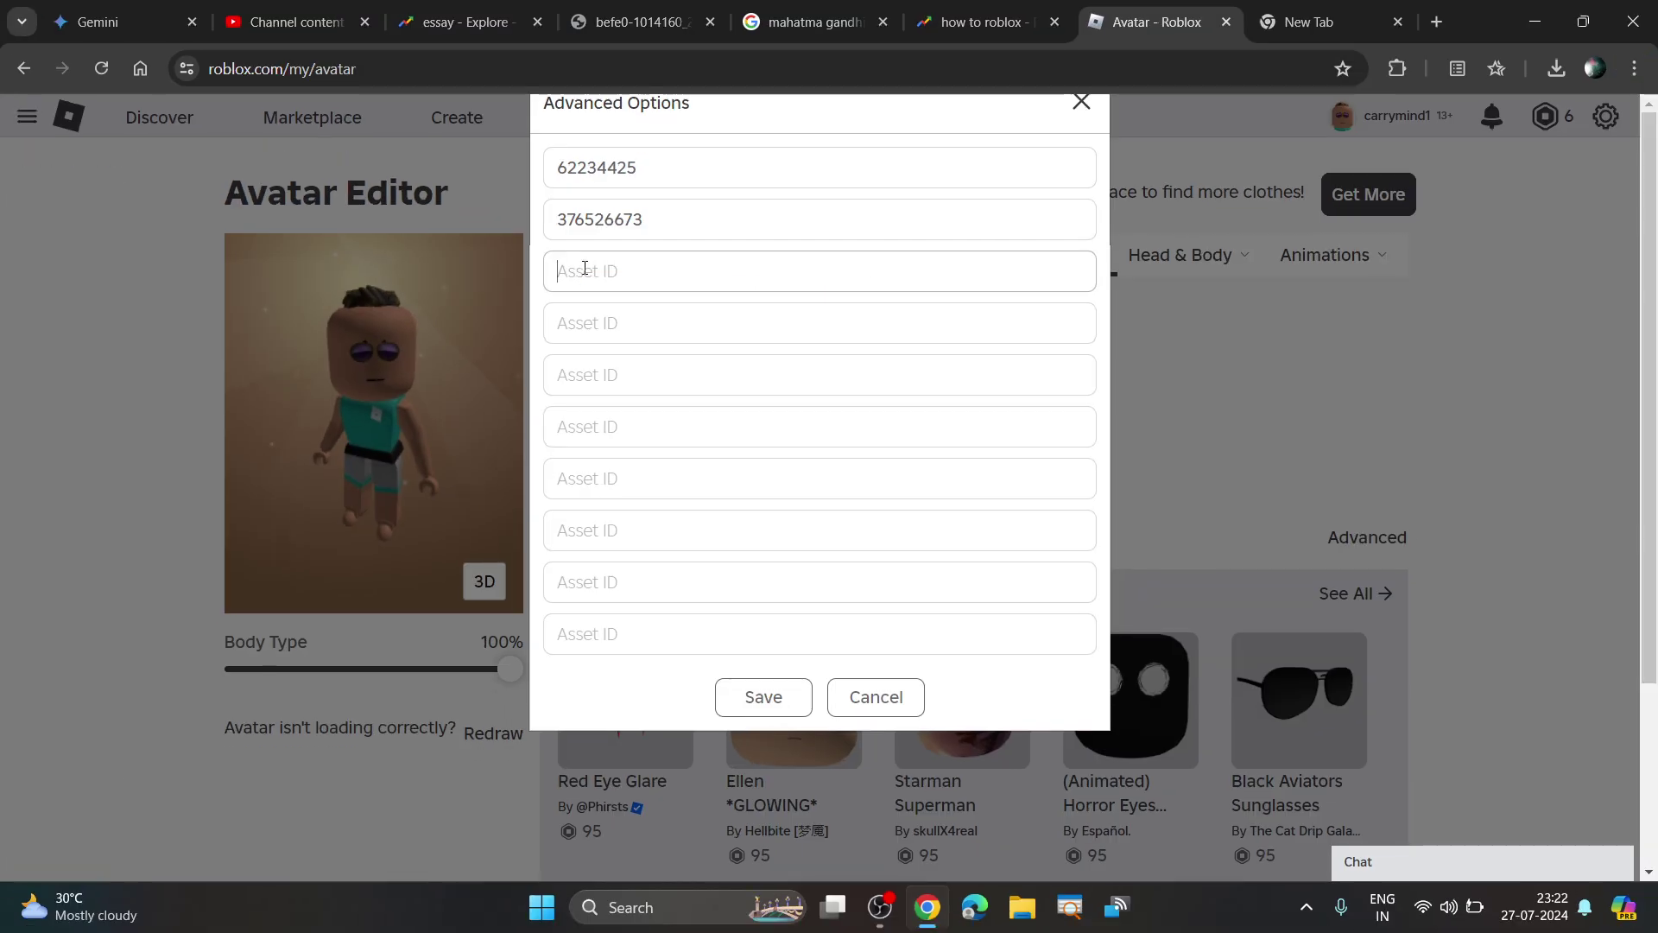
right_click(583, 273)
left_click(641, 477)
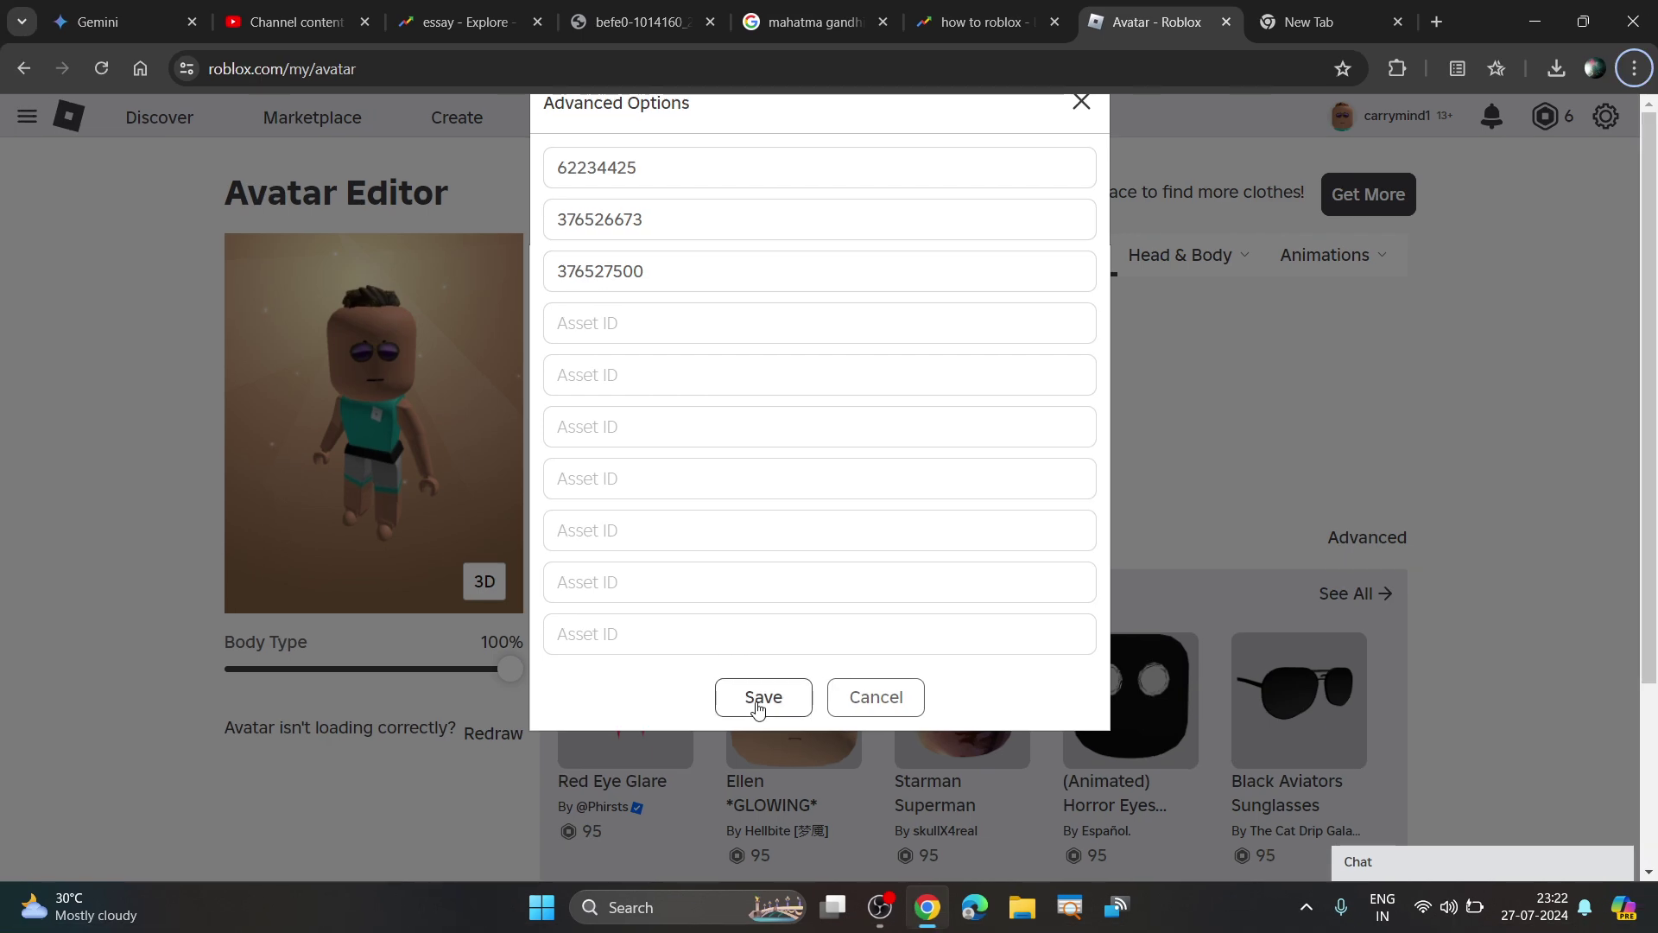
left_click(762, 698)
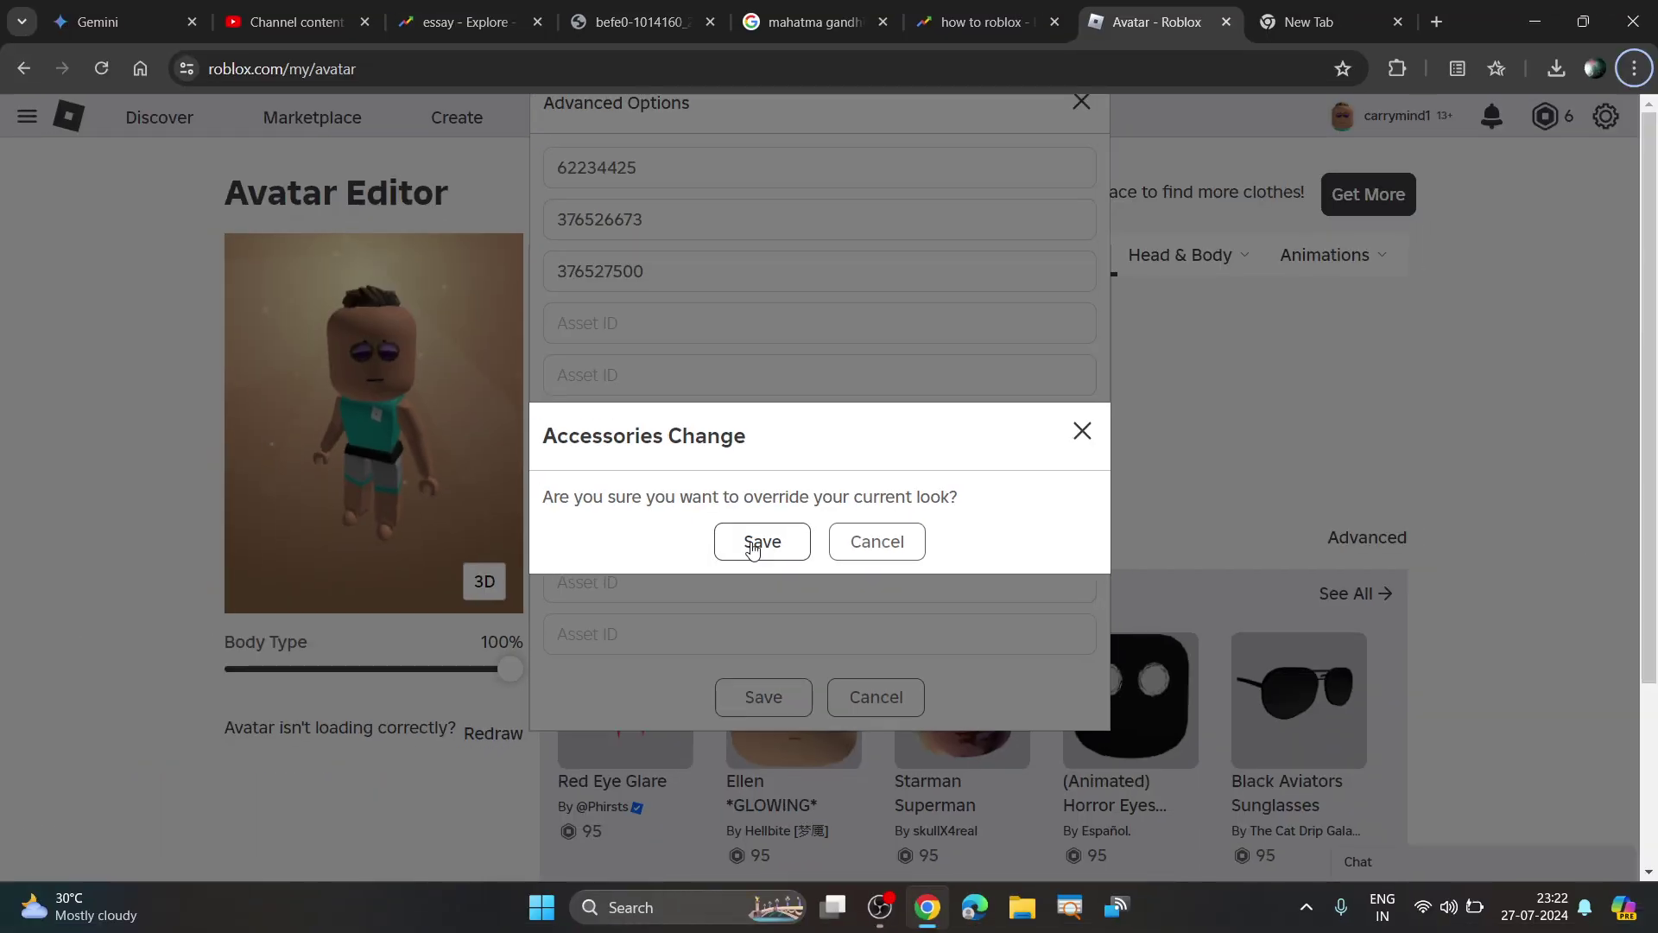
Approve overriding the current look in the Accessories Change dialog
left_click(755, 544)
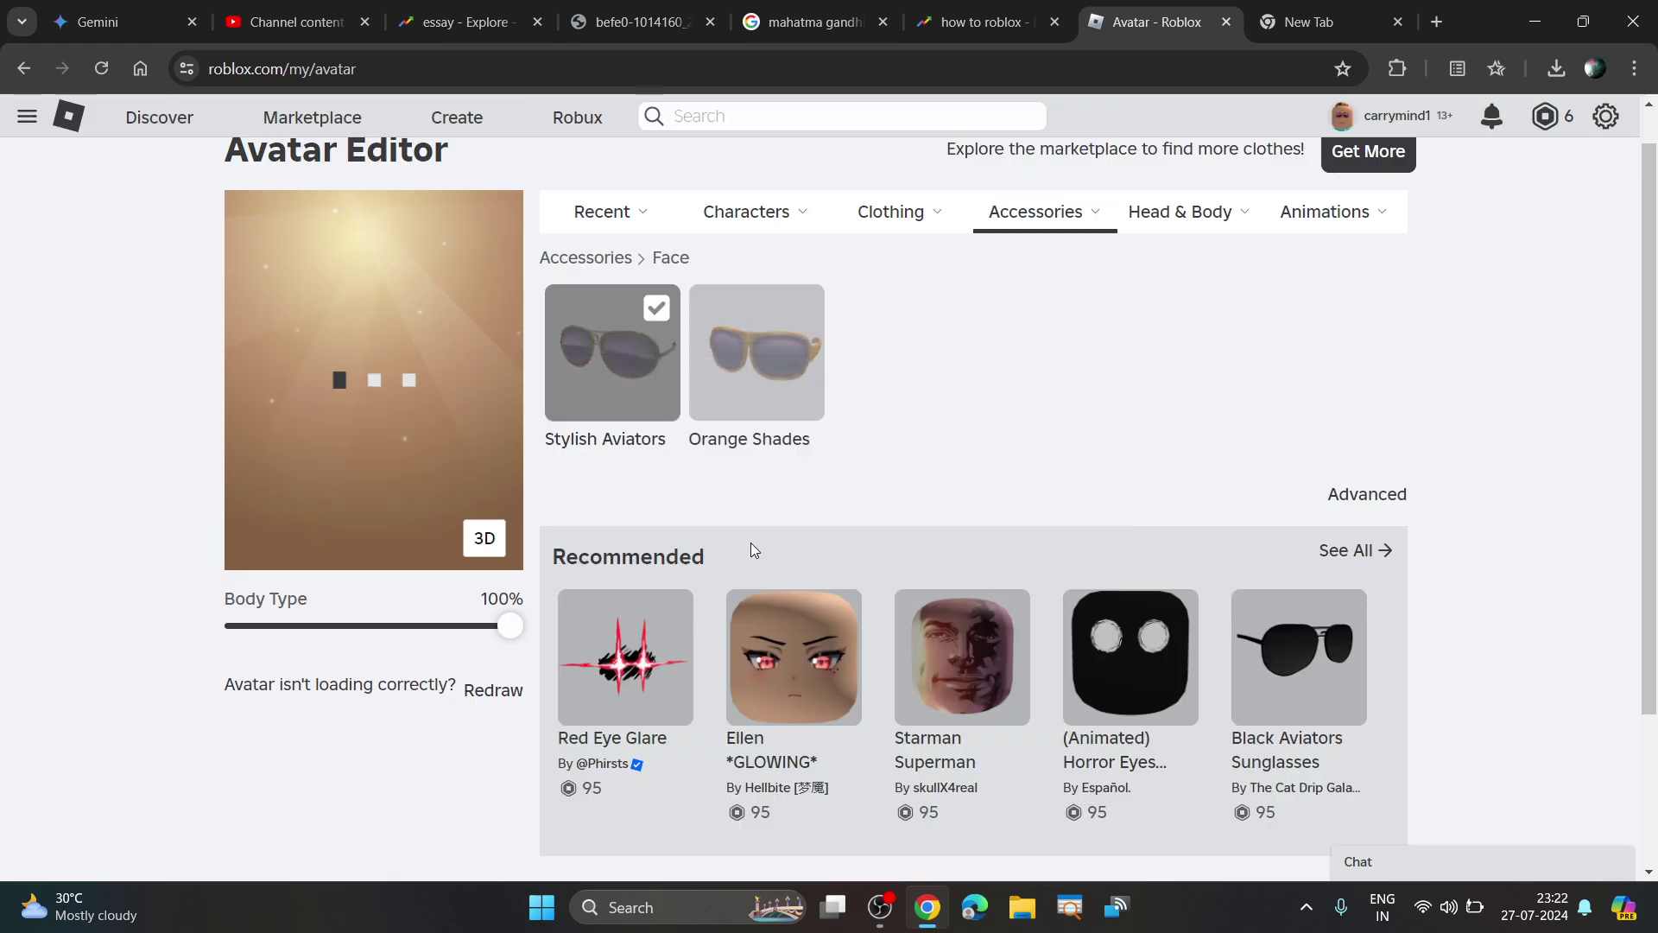